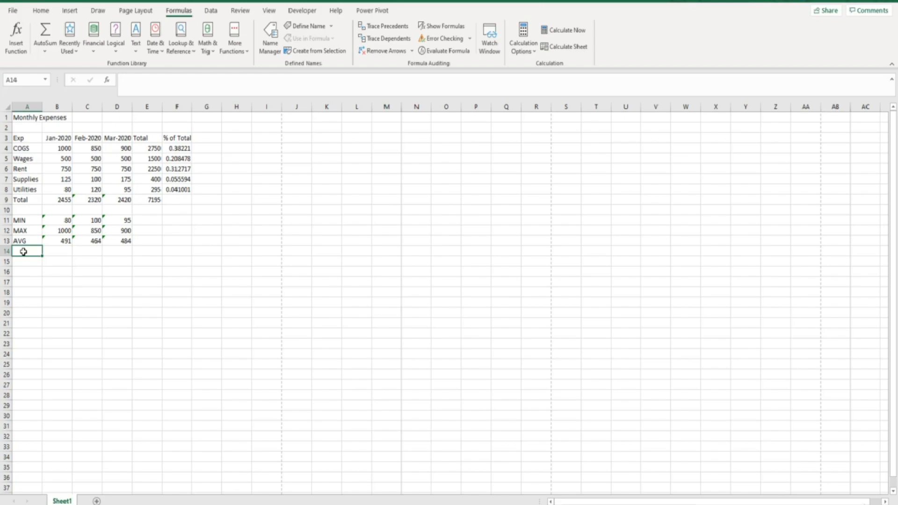
Label A14 'COUNT' and enter =COUNT(B4:B8) in B14, returning 5, then review the Jan-2020 values
text(COUNT)
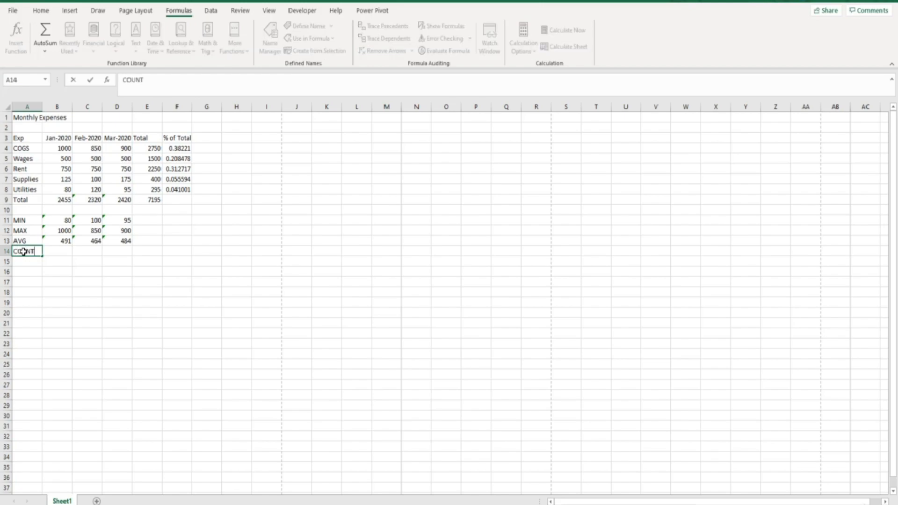
key(Tab)
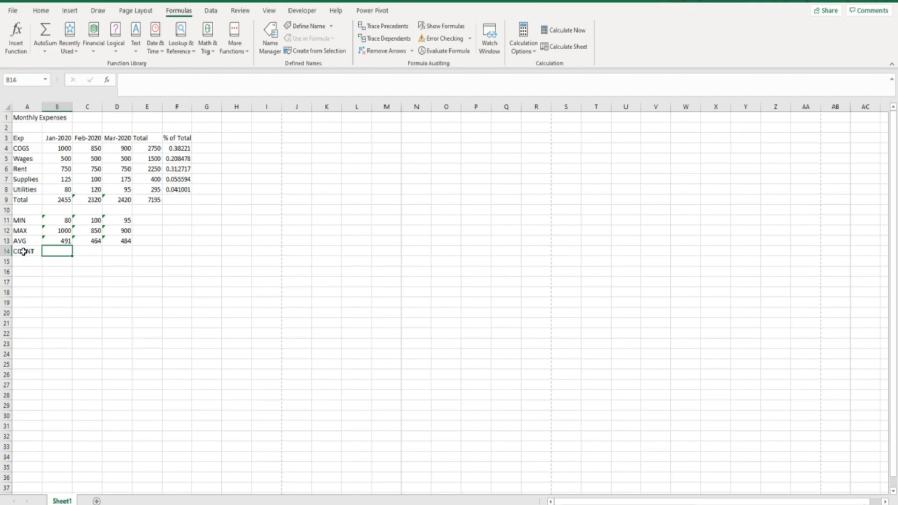
text(=)
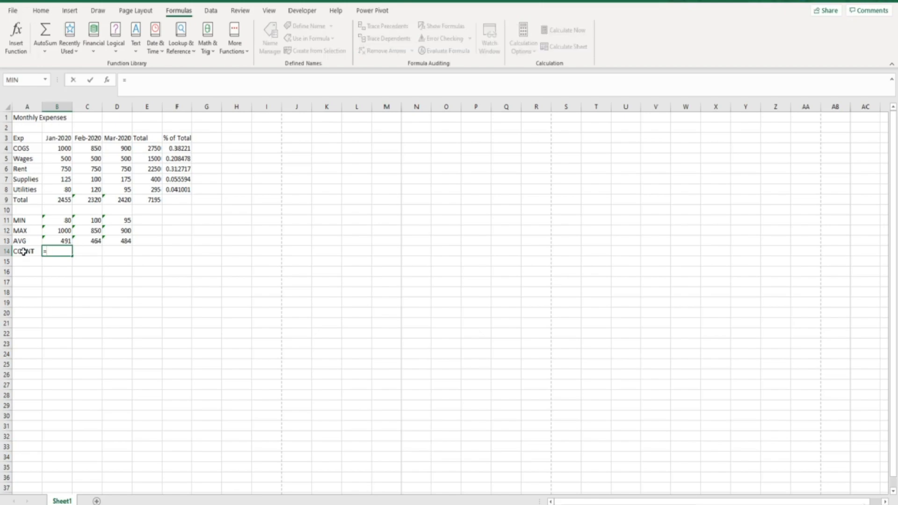
text(count)
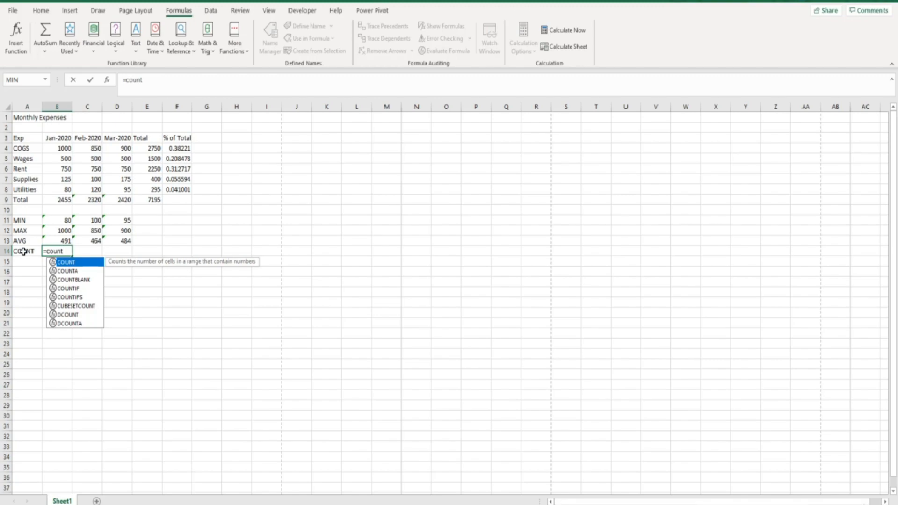
double_click(67, 265)
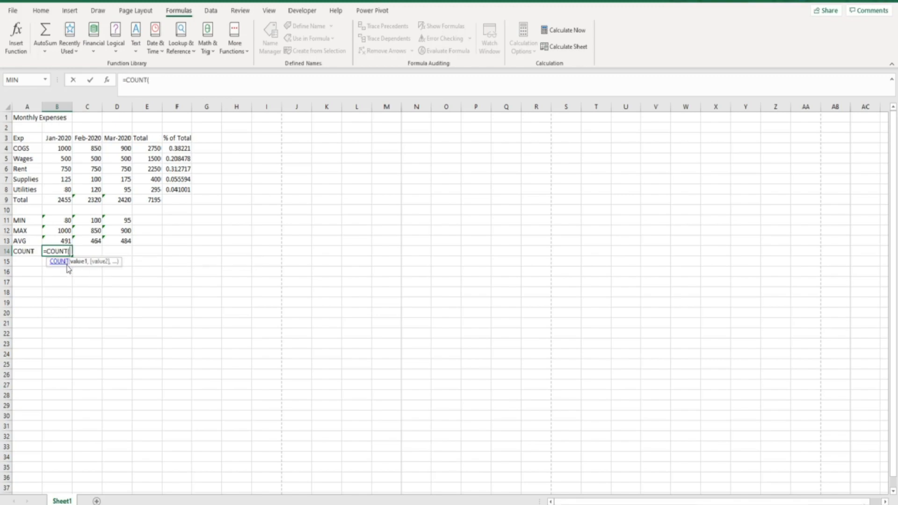
click(108, 82)
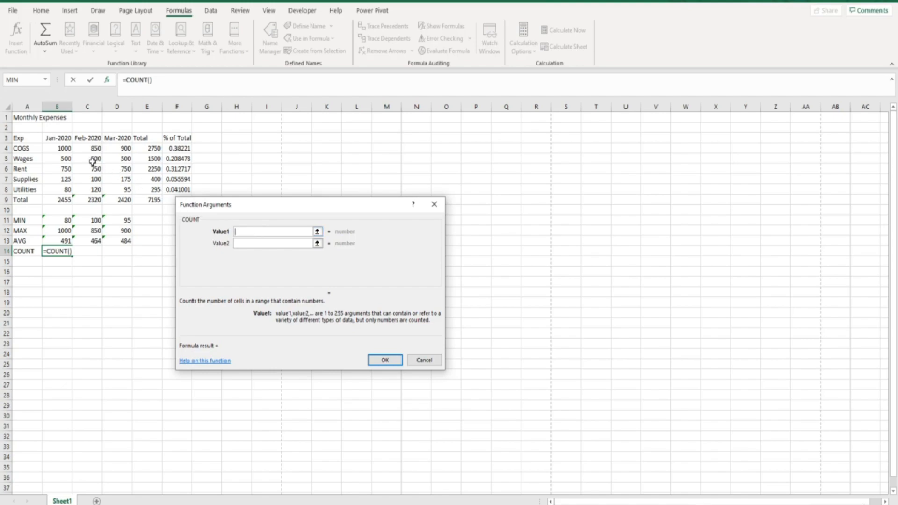
click(54, 149)
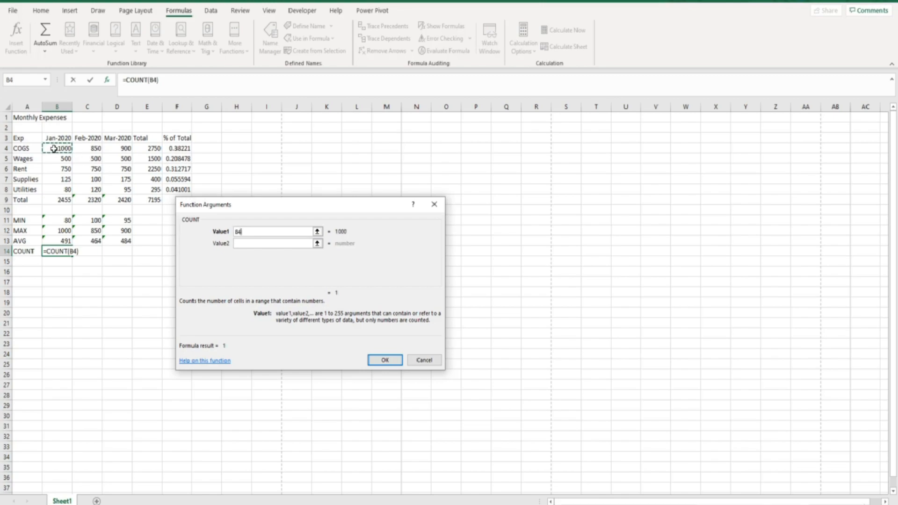
drag(54, 149, 55, 187)
click(385, 360)
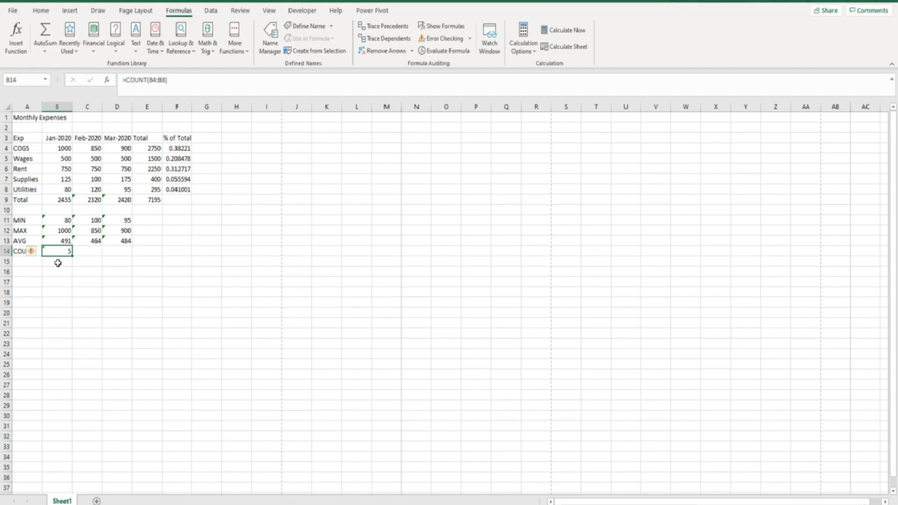
click(57, 148)
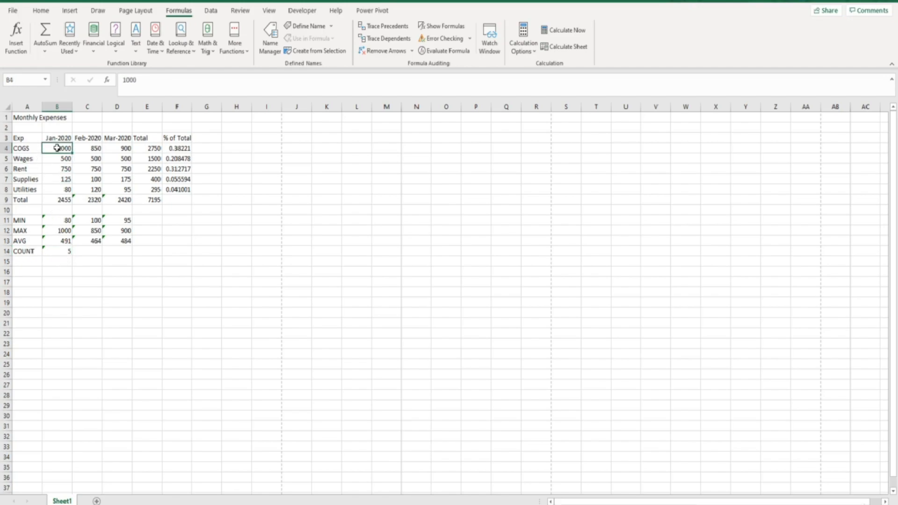
key(Down)
key(Down)
key(Down)
key(Down)
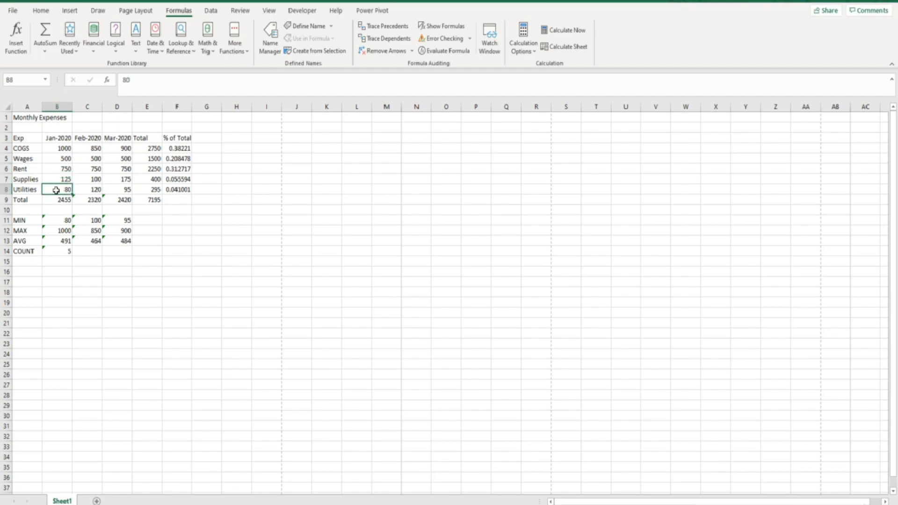
Label A15 'COUNTA' and enter =COUNTA(B4:B8) in B15, returning 5
click(31, 260)
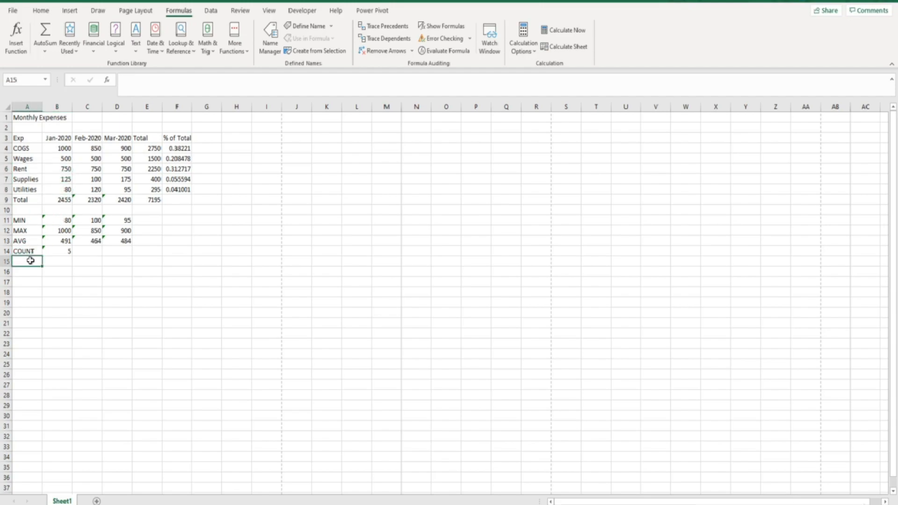
text(COUNTA)
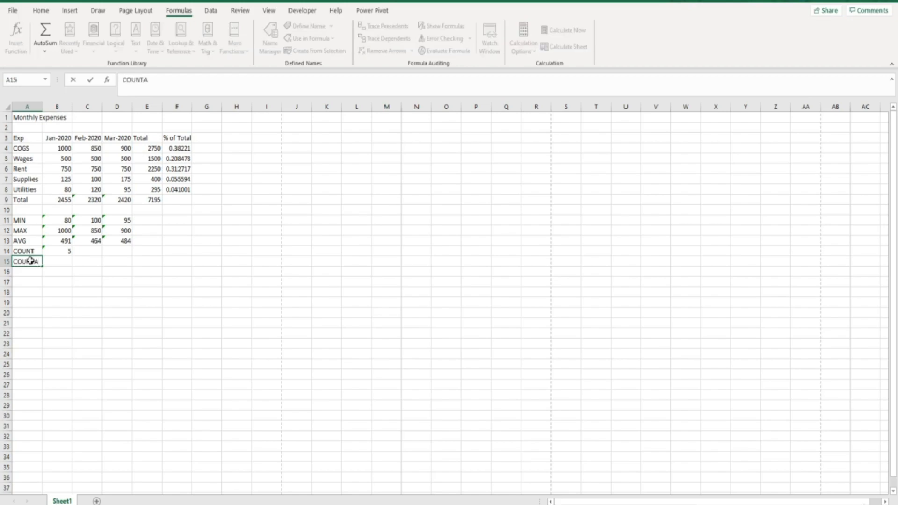
key(Tab)
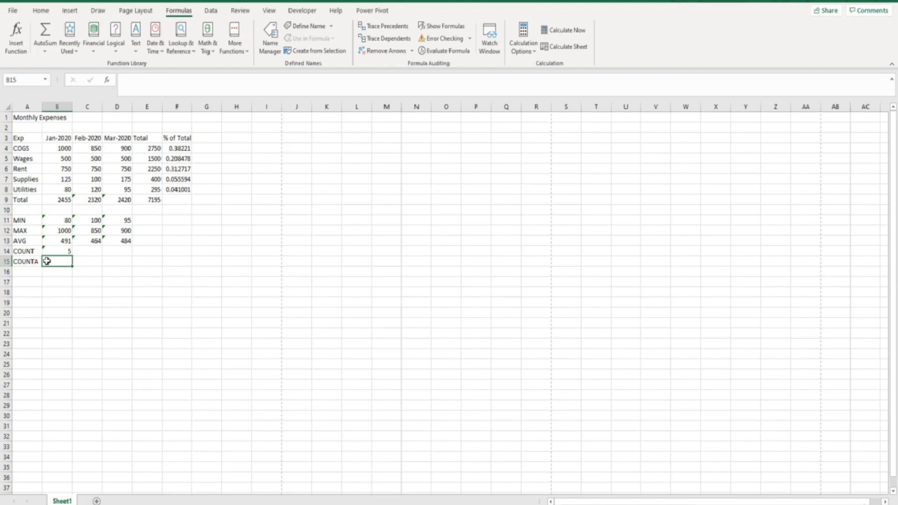
text(=)
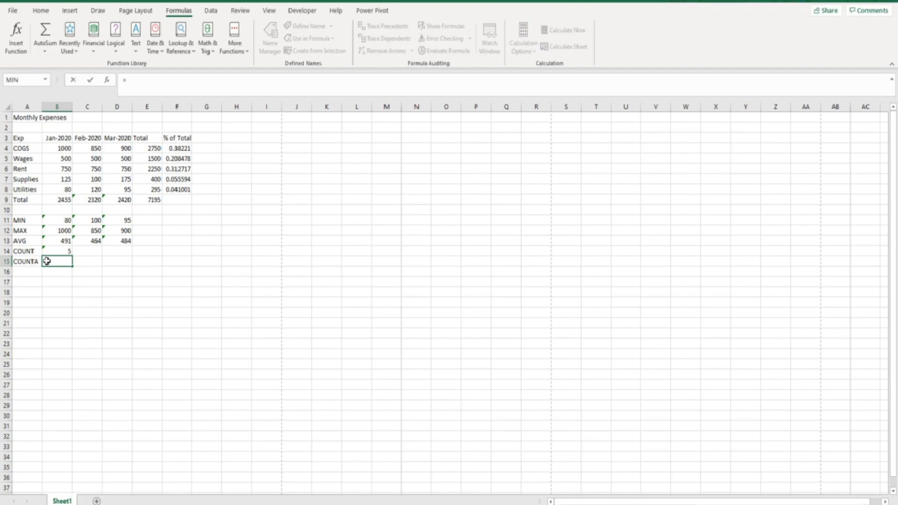
text(count)
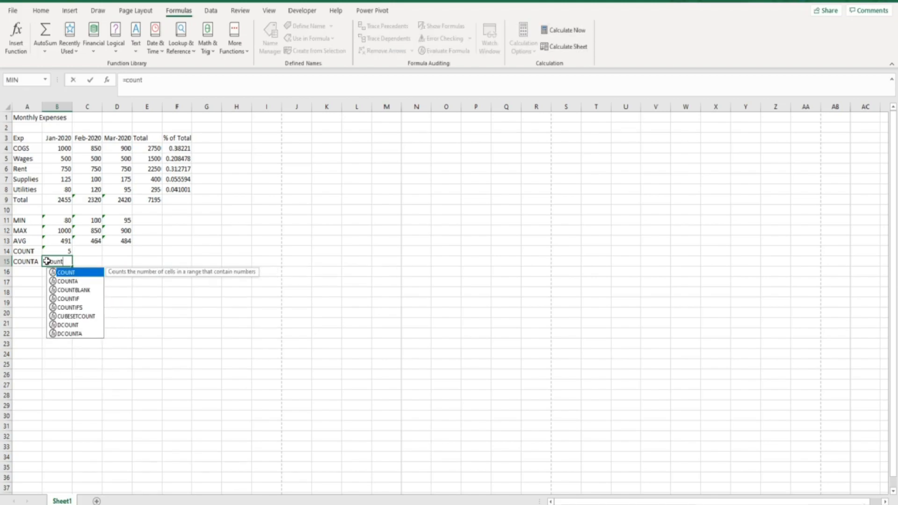
double_click(67, 282)
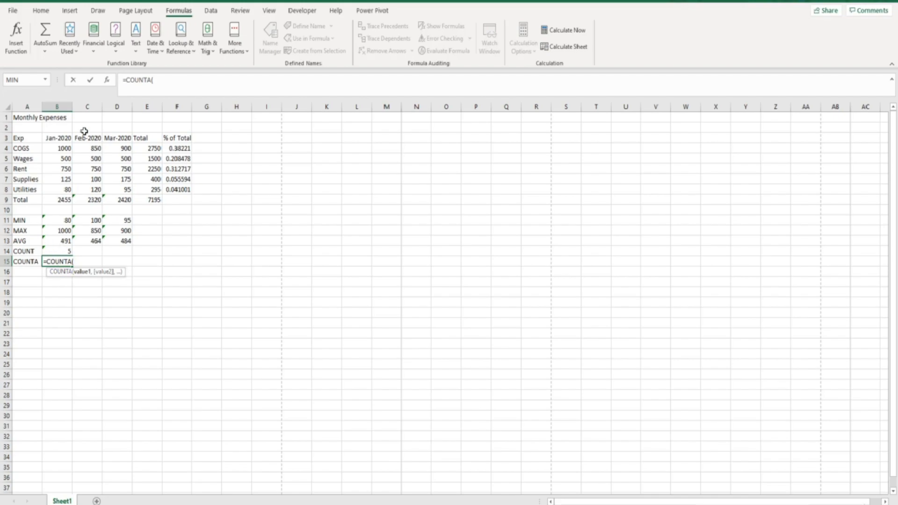
click(106, 82)
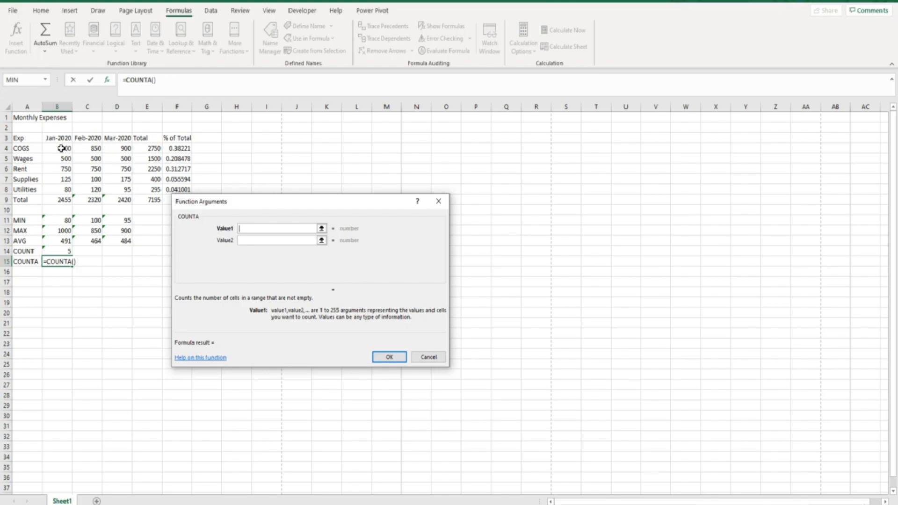
drag(57, 148, 56, 184)
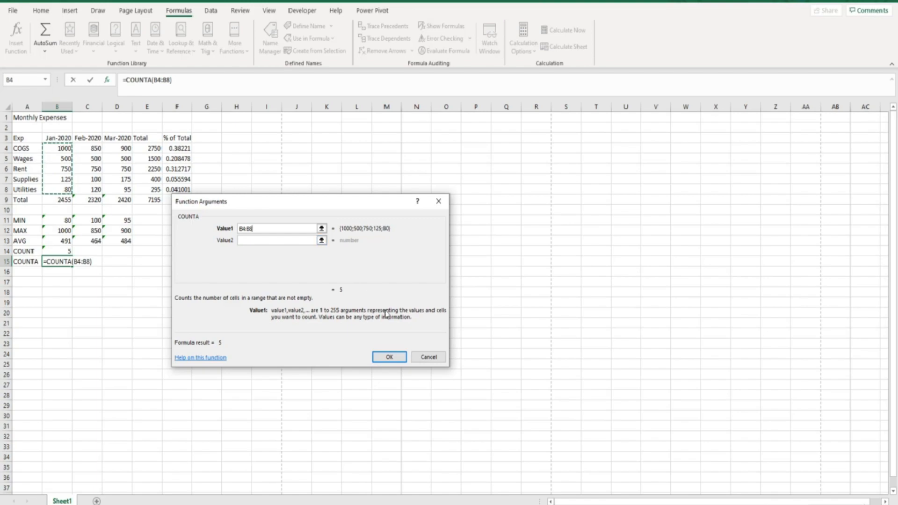
click(388, 357)
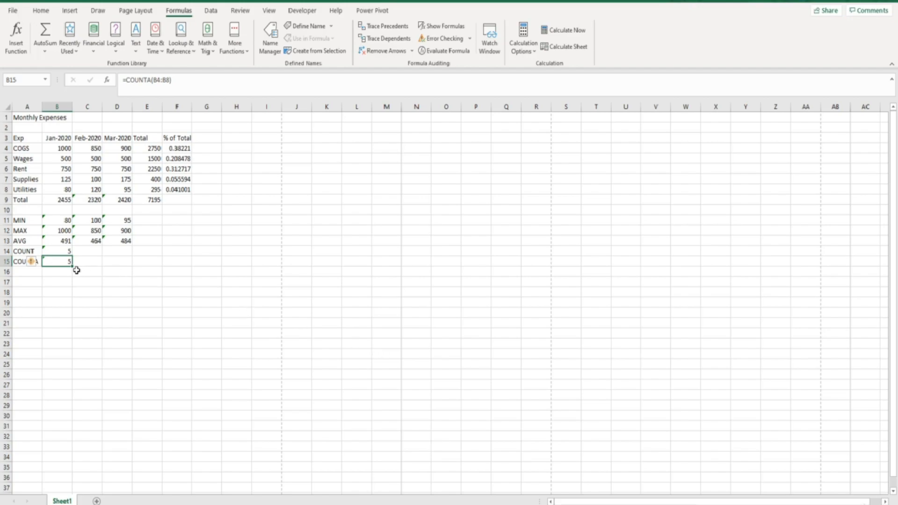
click(55, 169)
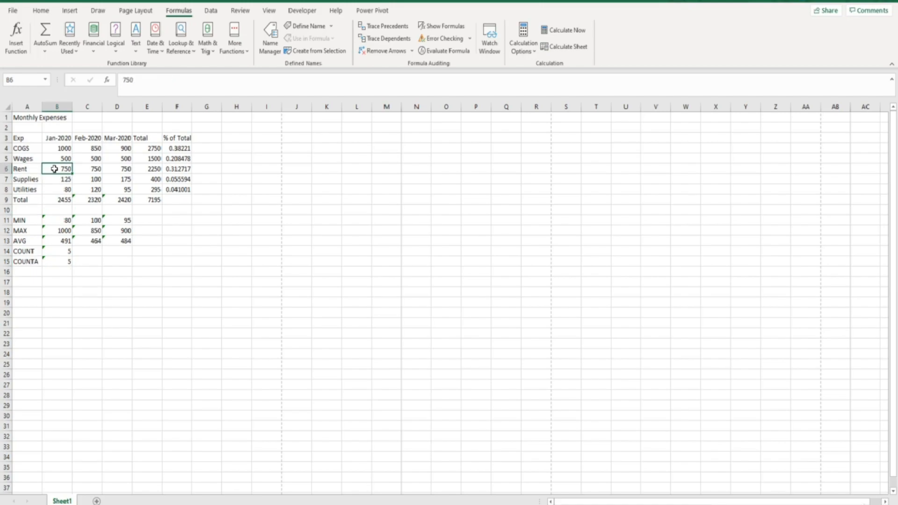
Replace the Rent value in B6 with the word 'text' and select B4:B8 to compare counts
key(Delete)
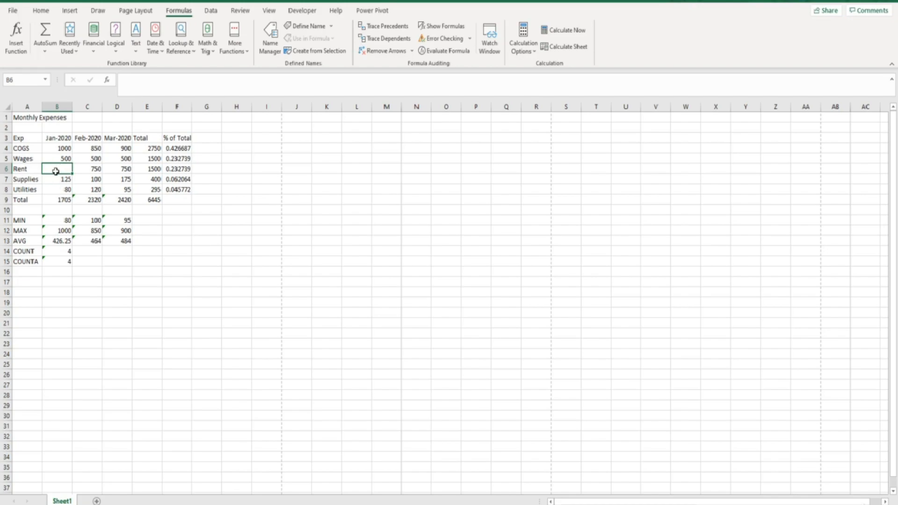
text(text)
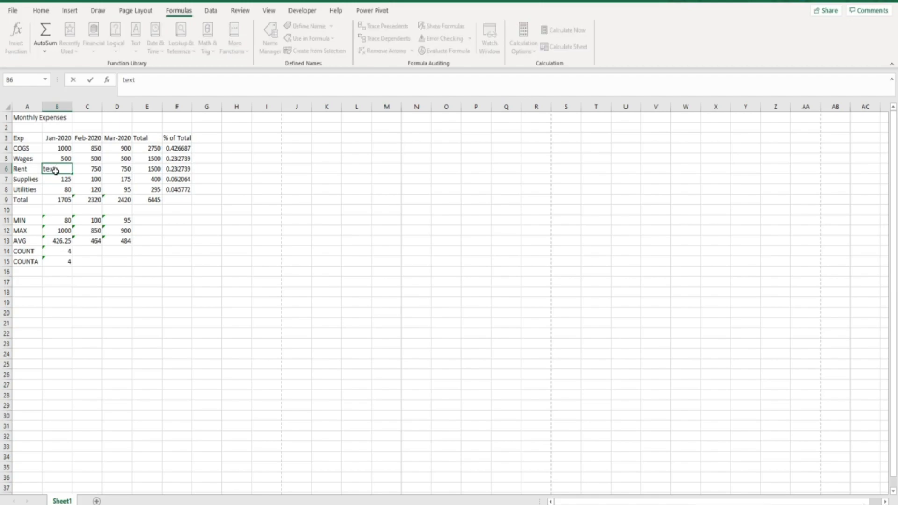
key(Return)
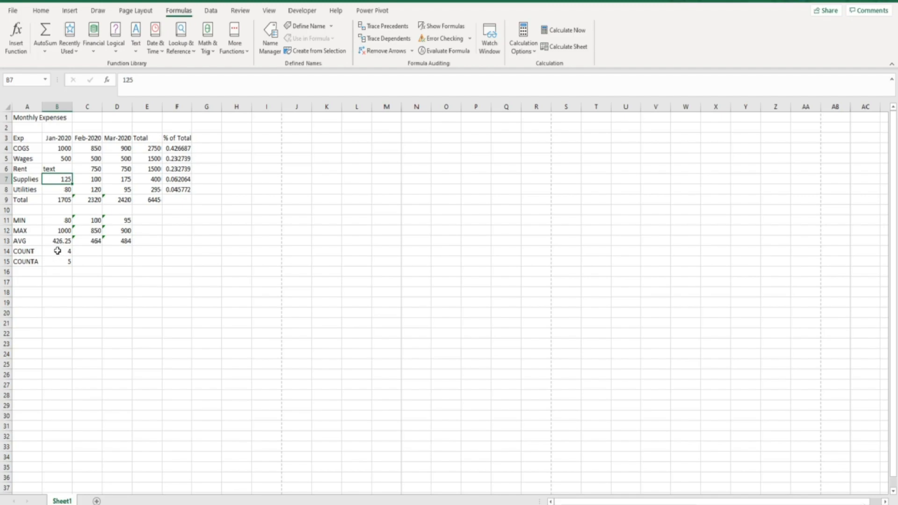
drag(56, 149, 50, 191)
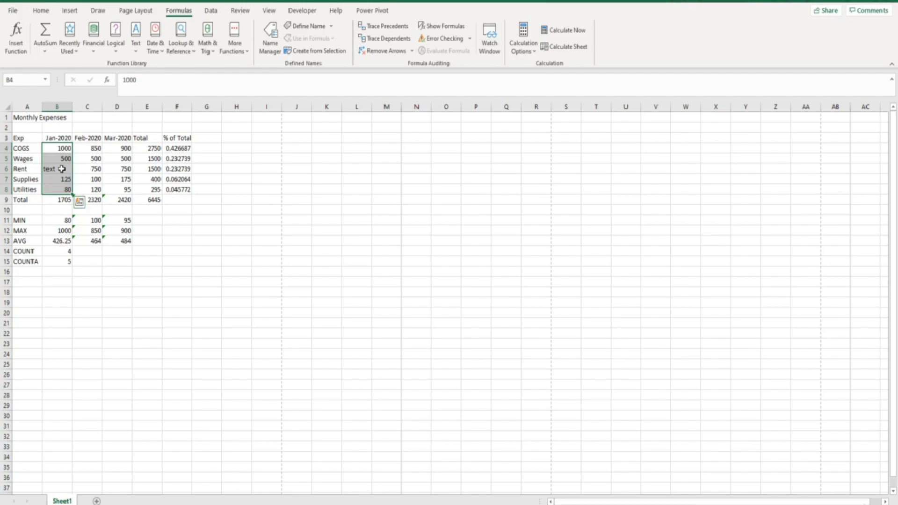
Label A16 'COUNTBLANK' and enter =COUNTBLANK(B4:B8) in B16, returning 0
click(30, 269)
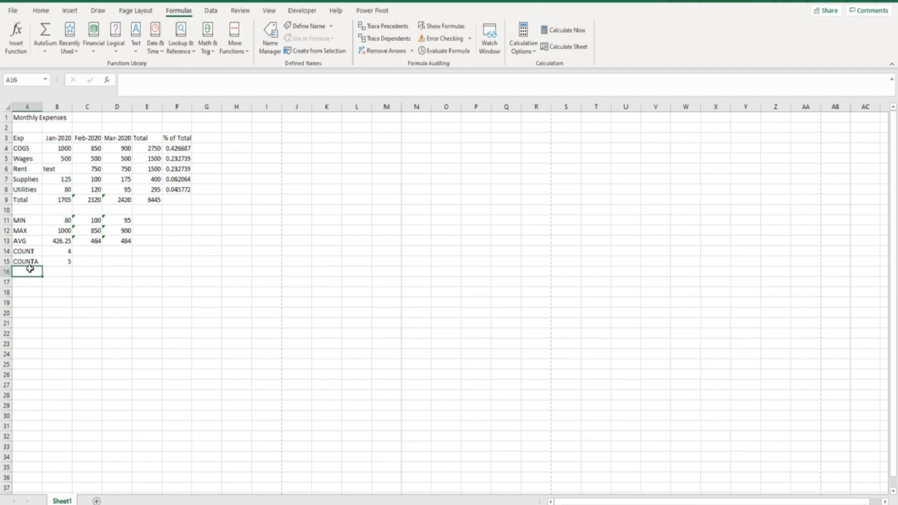
text(COU)
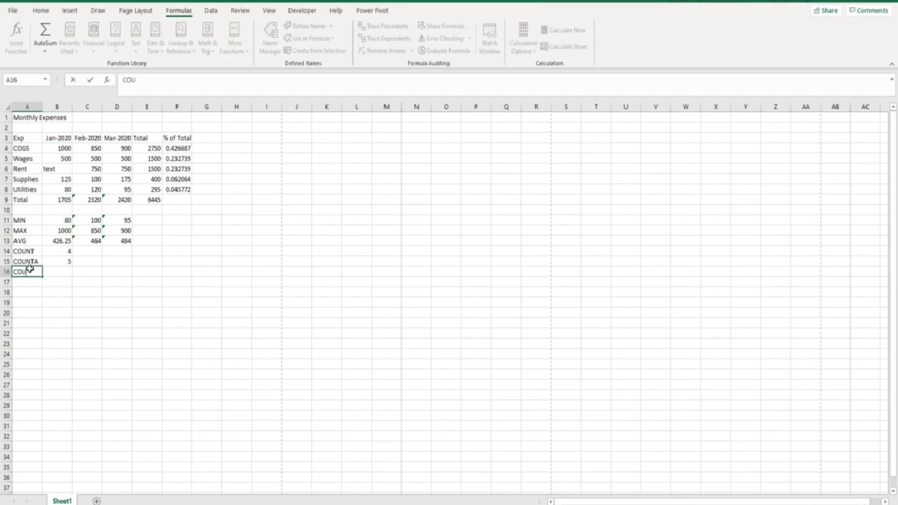
text(NTBLANK)
key(Tab)
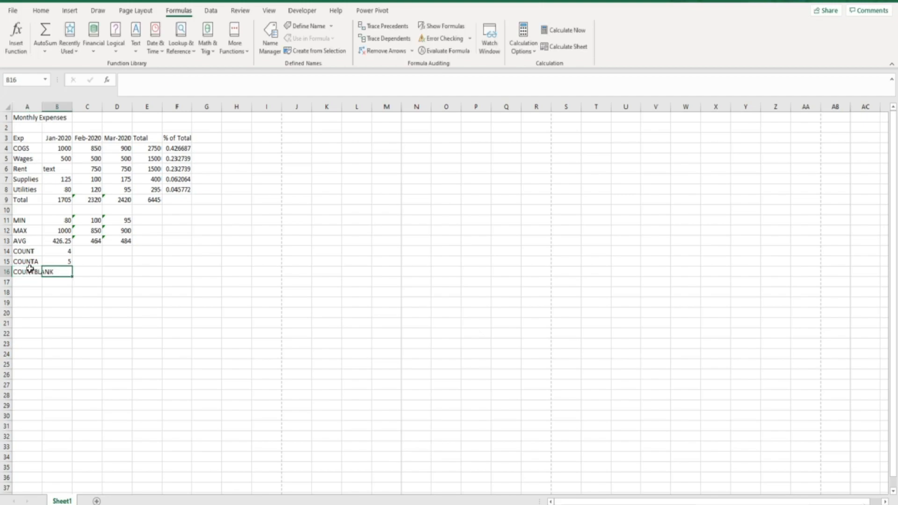
text(=count)
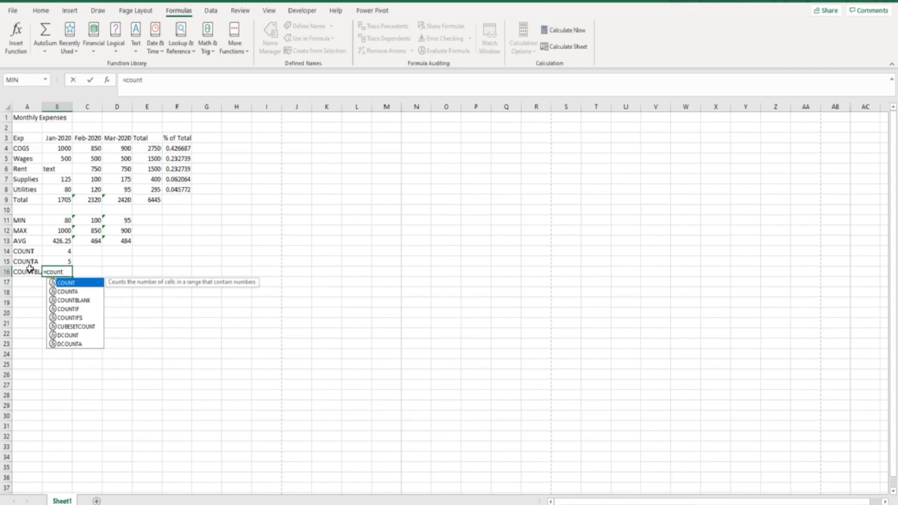
double_click(61, 300)
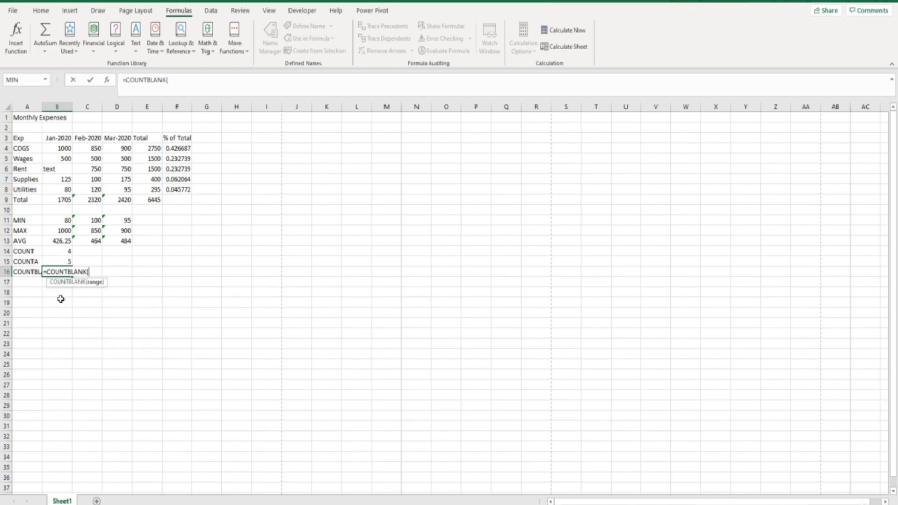
click(106, 80)
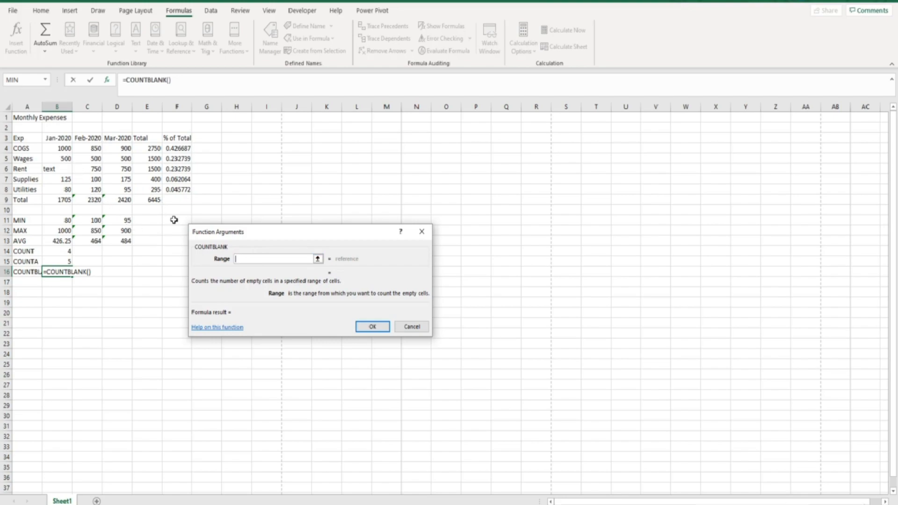
drag(52, 148, 51, 188)
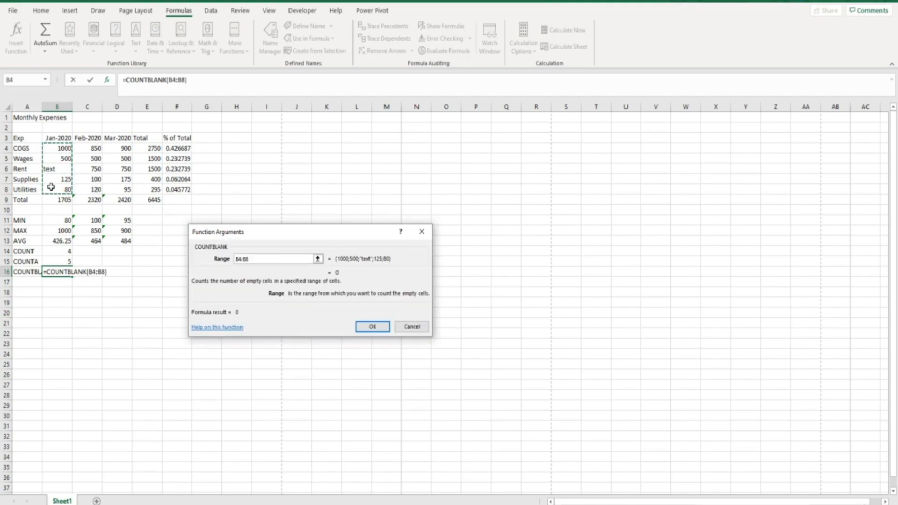
key(Return)
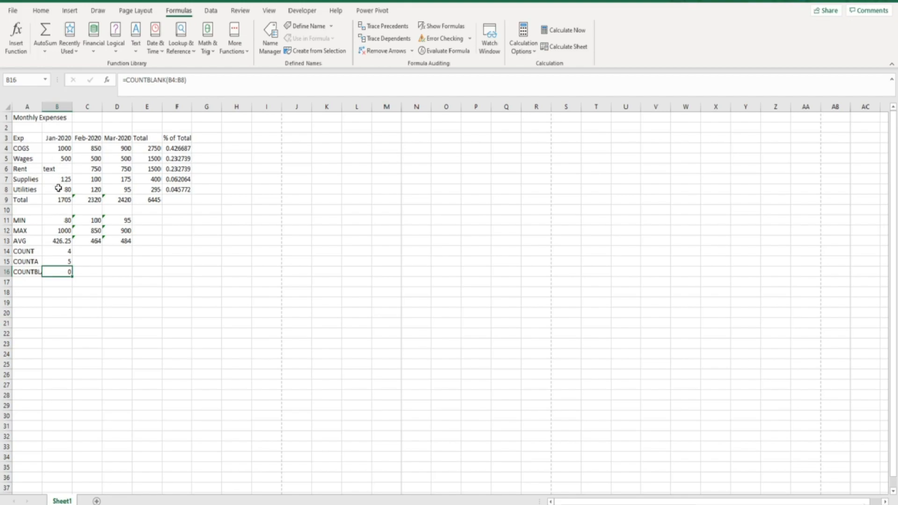
click(57, 172)
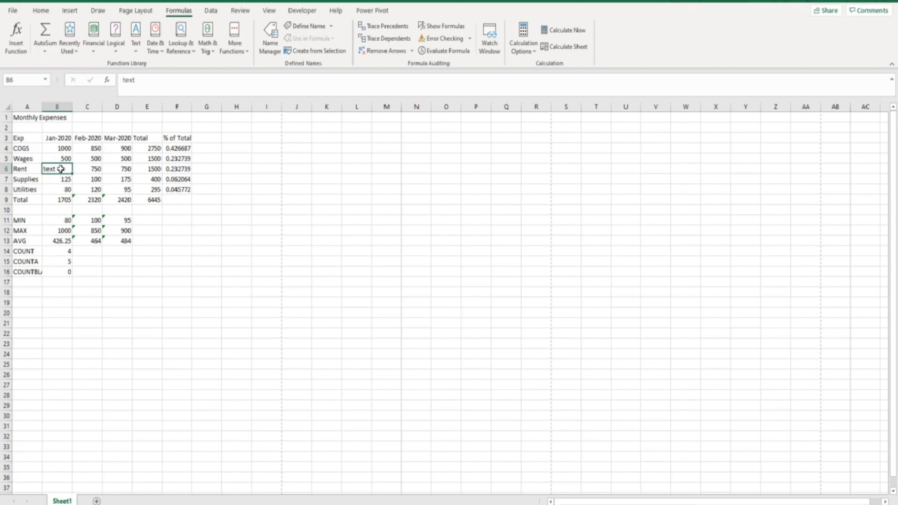
Restore 750 as the Rent value in B6 and select the results in B14:B16
key(BackSpace)
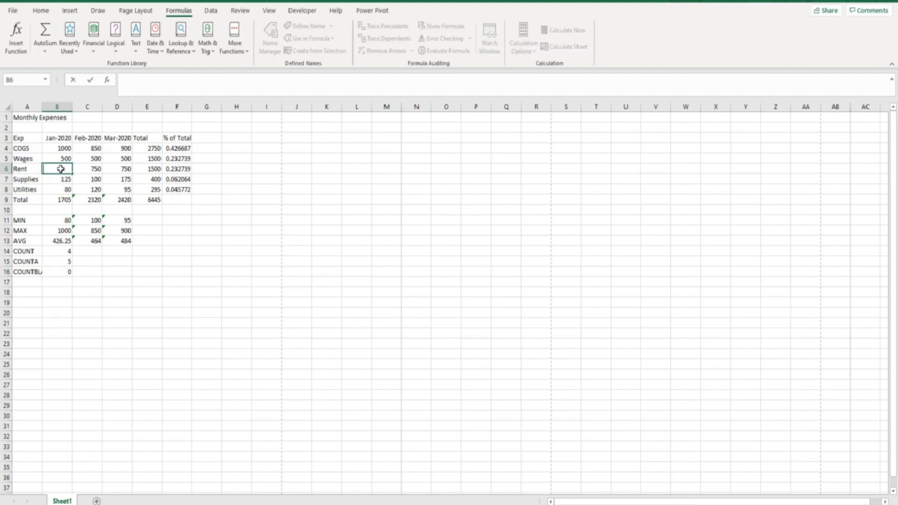
key(Return)
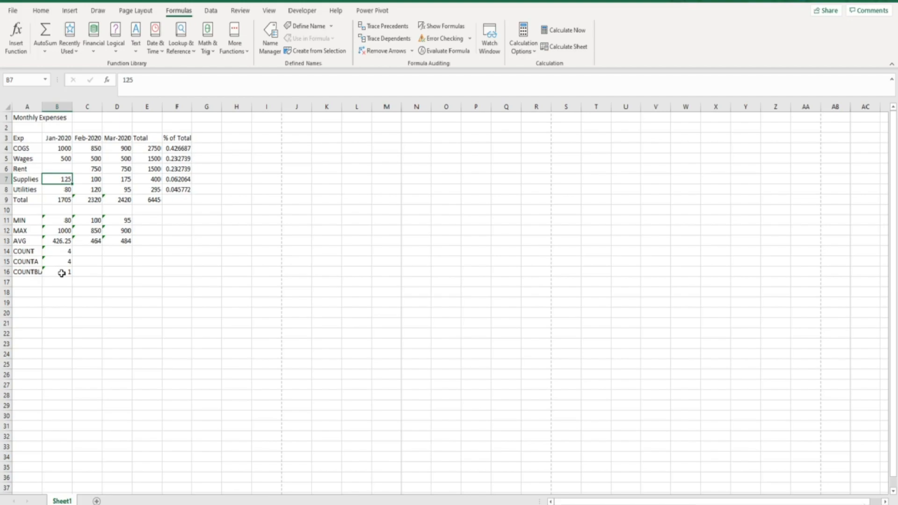
click(59, 167)
double_click(60, 167)
text(750)
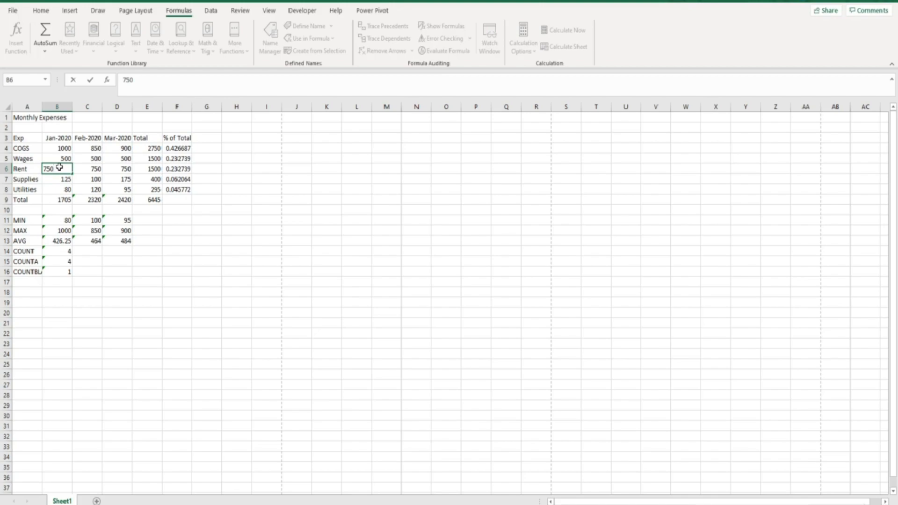
key(Return)
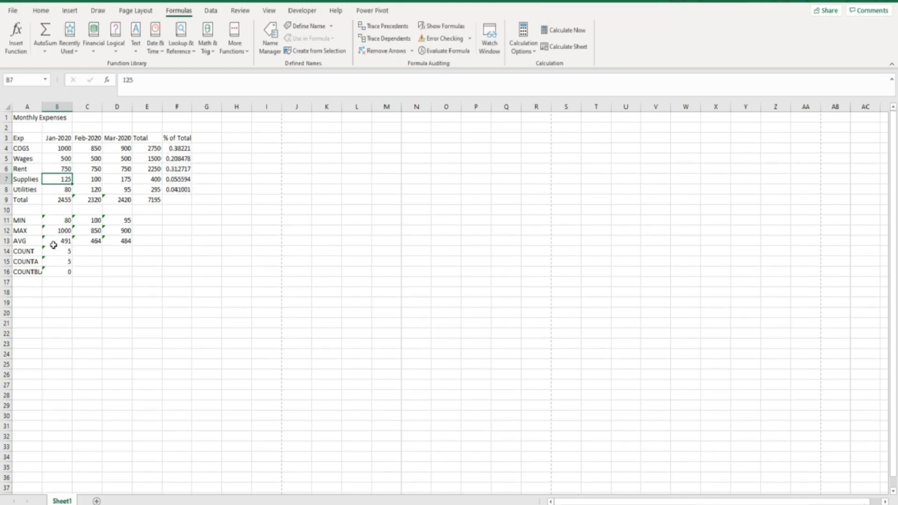
drag(54, 252, 54, 271)
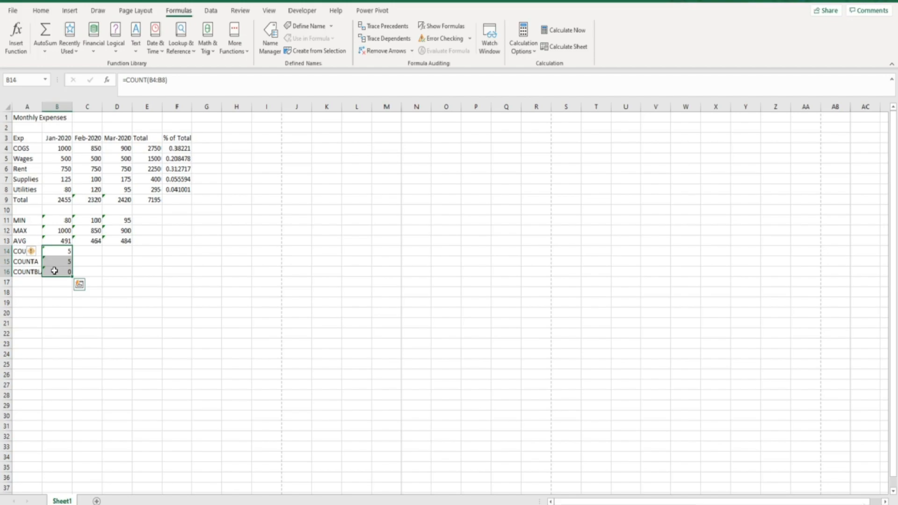
drag(20, 220, 21, 268)
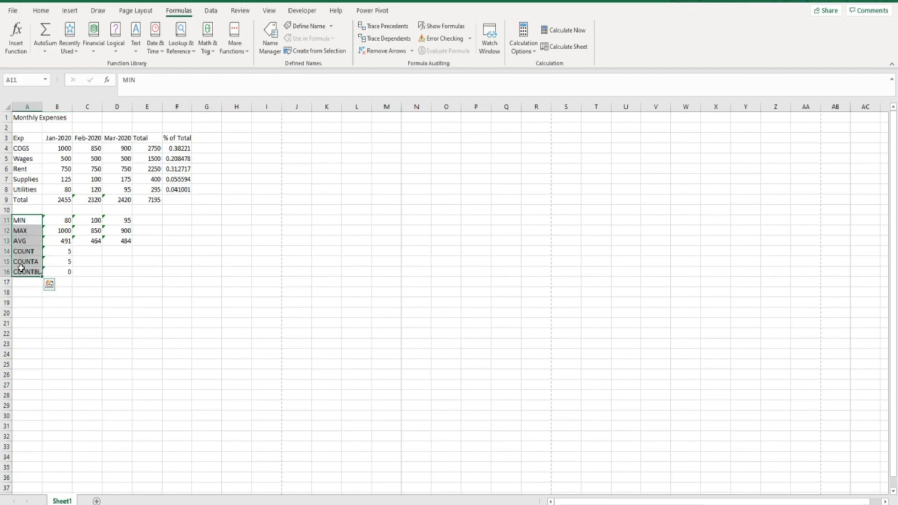
drag(59, 148, 61, 189)
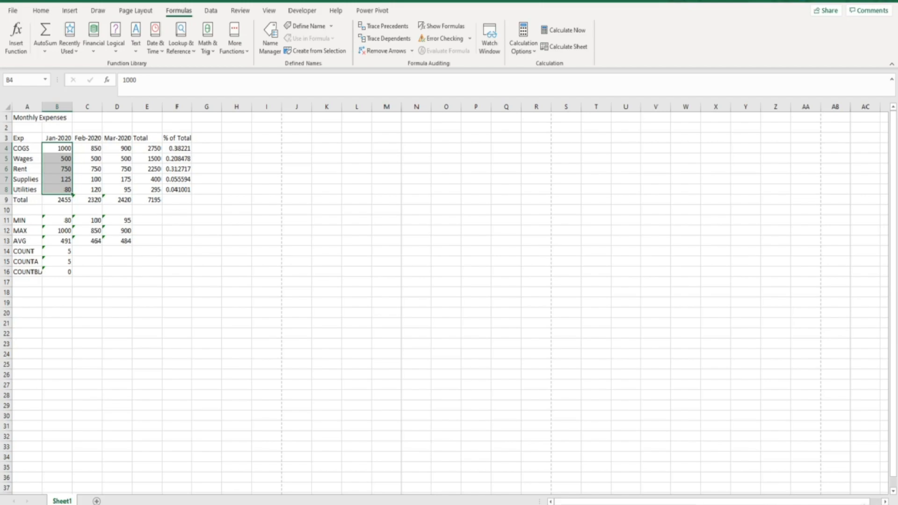
Remove Minimum from the status bar's selection statistics
right_click(664, 499)
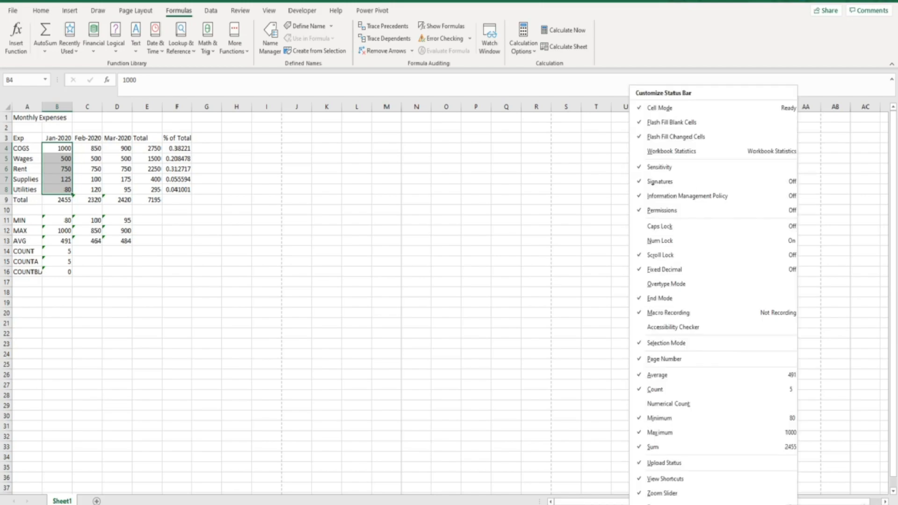
click(660, 418)
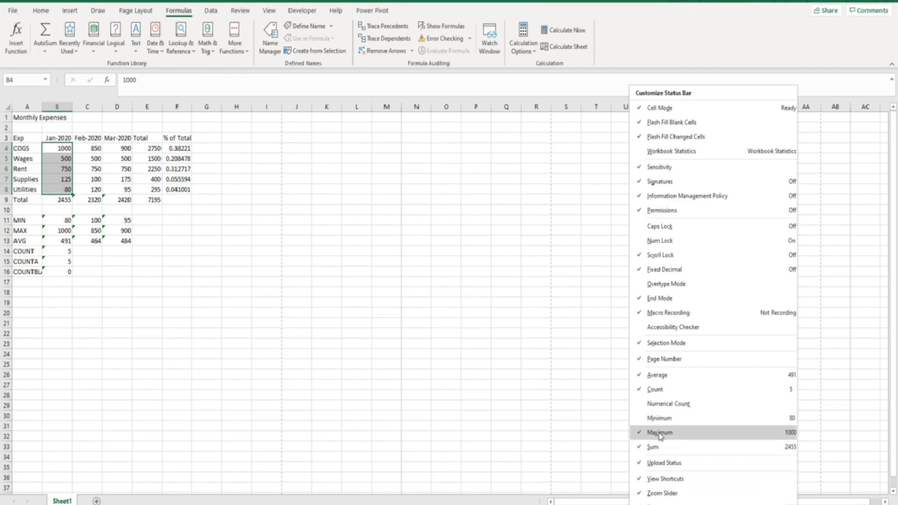
click(616, 451)
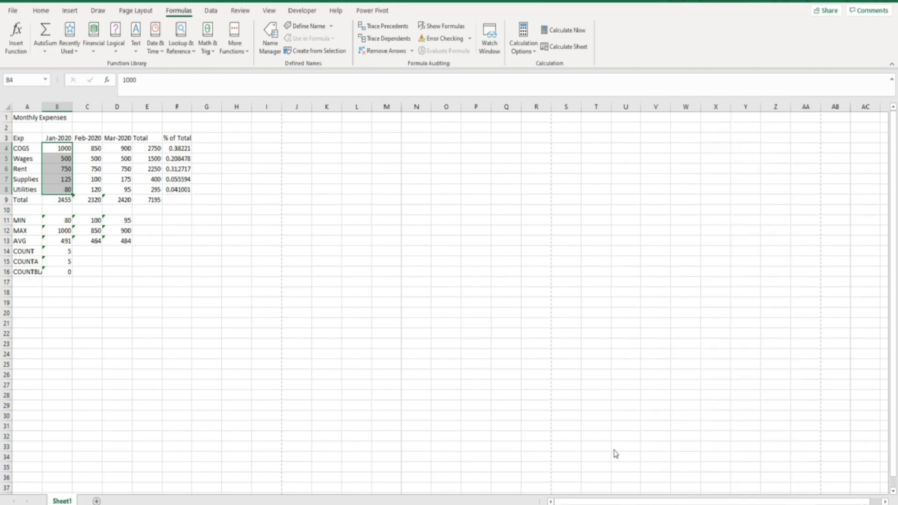